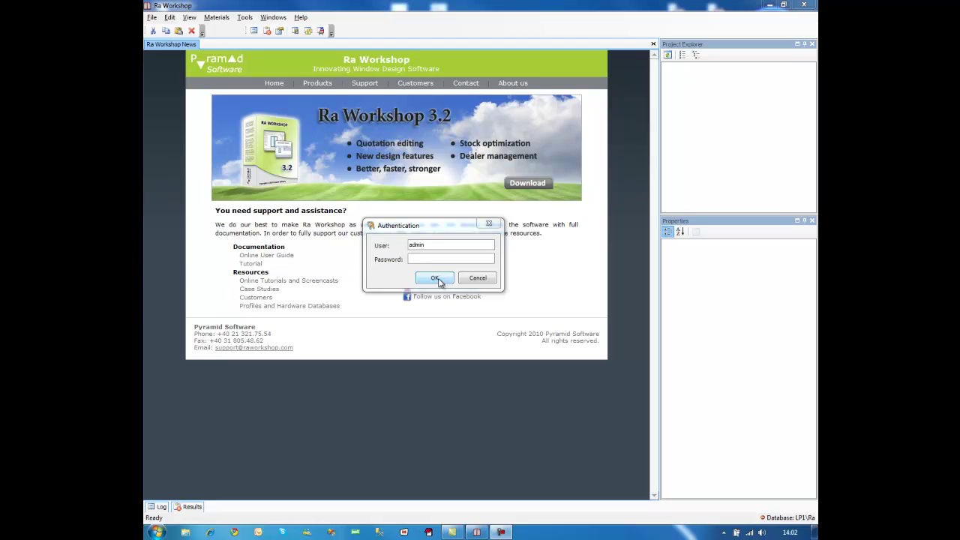
Sign in as admin by entering the password in the Authentication dialog
{"action": "left_click", "coordinate": [440, 279]}
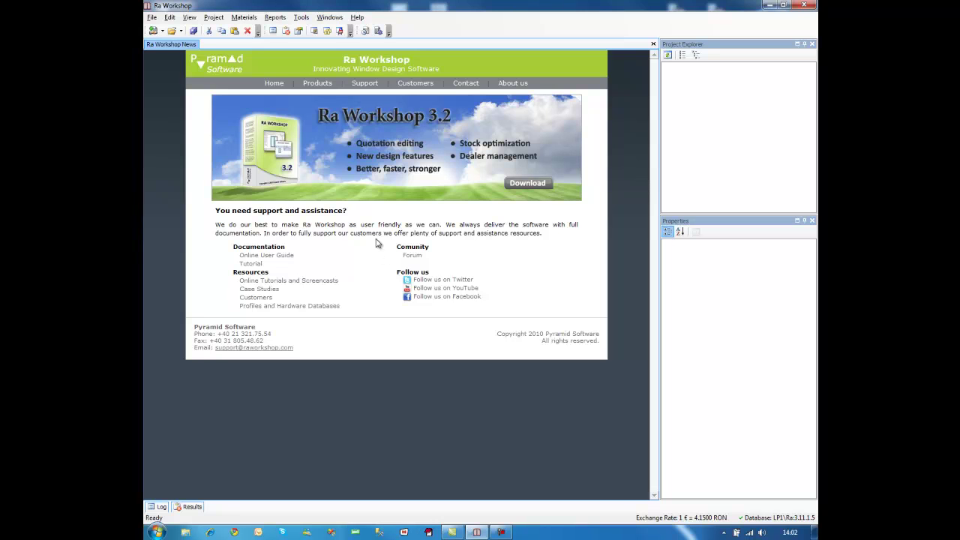
Create a new Offer project, OFR0133 – Project 1, from the New project dropdown
{"action": "left_click", "coordinate": [162, 32]}
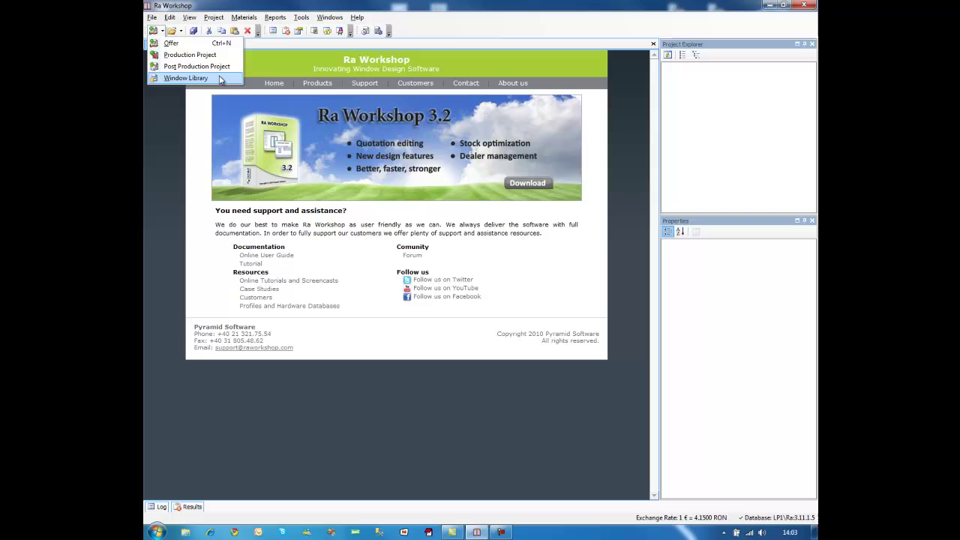
{"action": "left_click", "coordinate": [182, 47]}
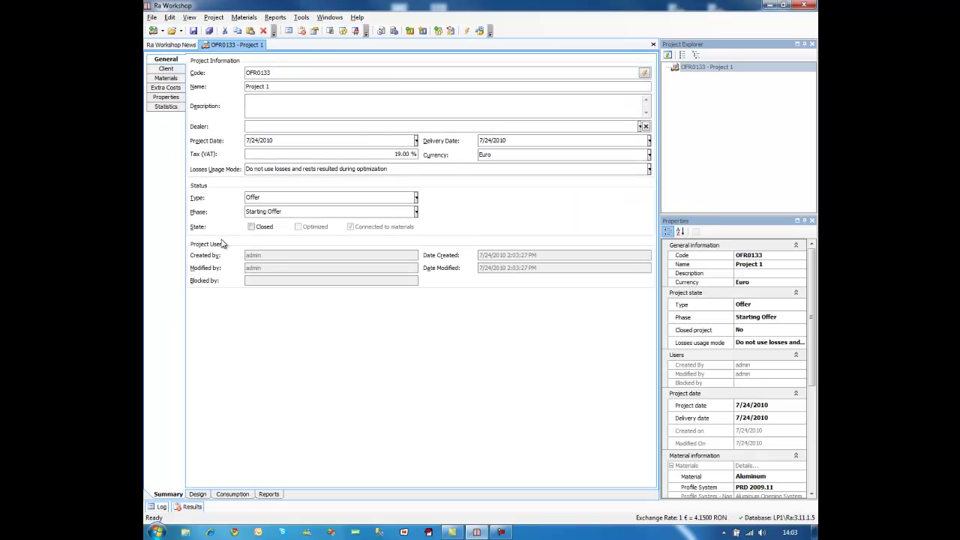
{"action": "double_click", "coordinate": [262, 73]}
{"action": "double_click", "coordinate": [296, 86]}
{"action": "left_click", "coordinate": [731, 225]}
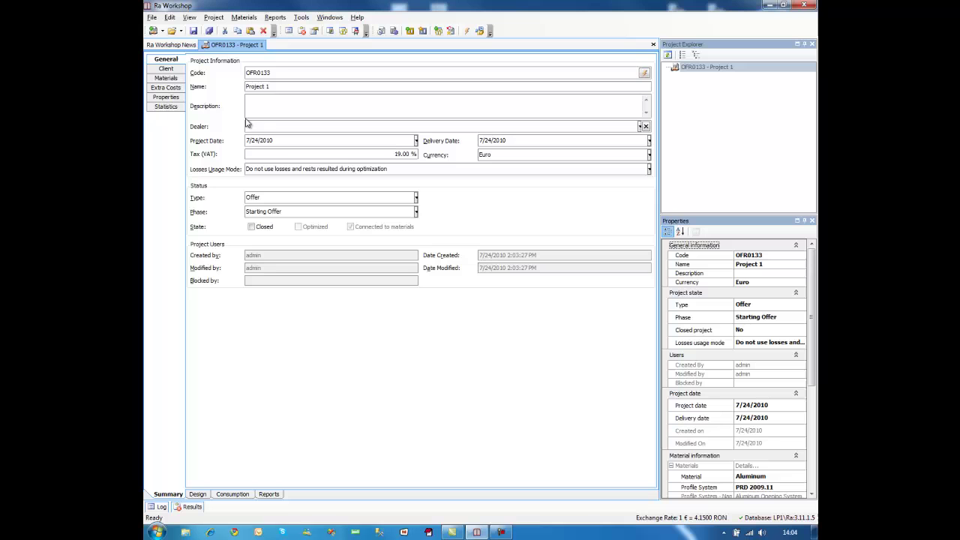
Pick the existing client from the Client list to fill the contact details, then show Materials
{"action": "left_click", "coordinate": [178, 69]}
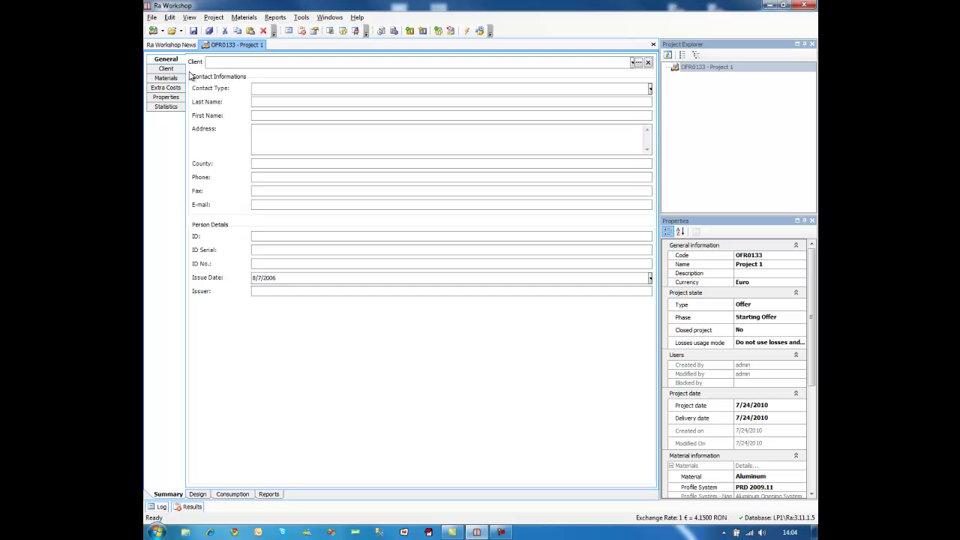
{"action": "left_click", "coordinate": [312, 63]}
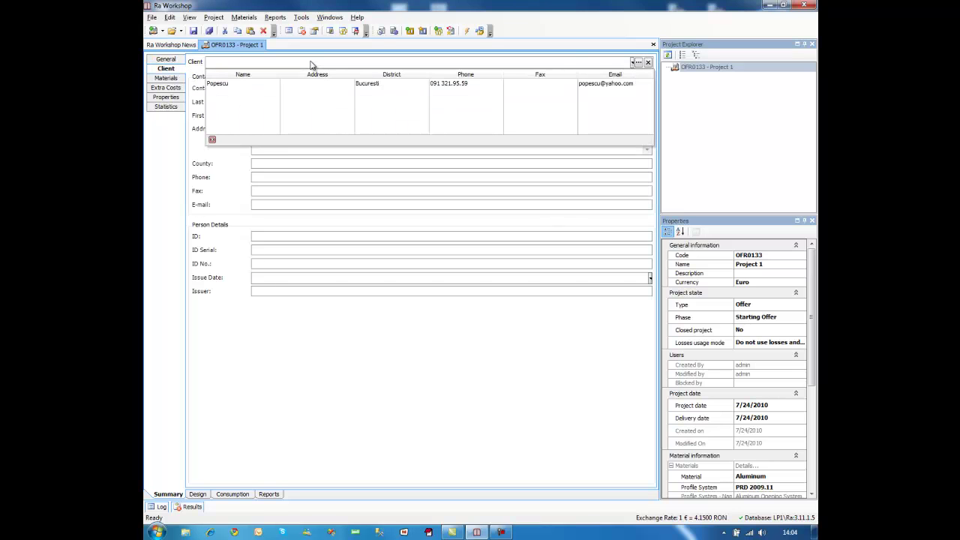
{"action": "left_click", "coordinate": [346, 189]}
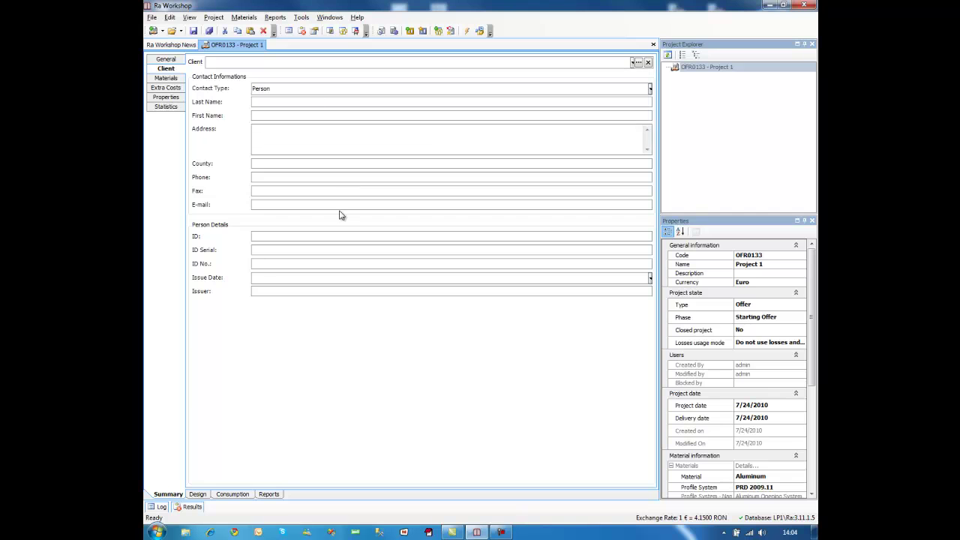
{"action": "left_click", "coordinate": [289, 63]}
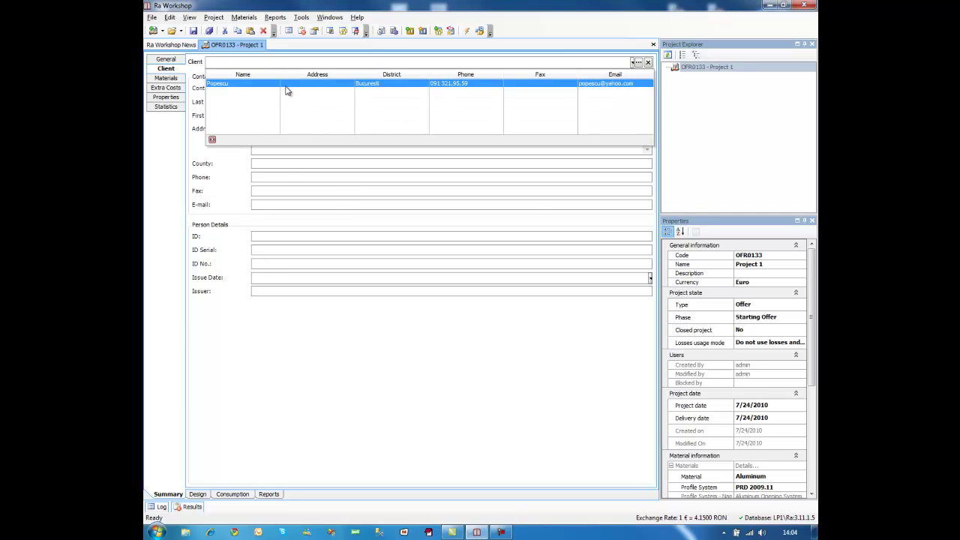
{"action": "left_click", "coordinate": [285, 90]}
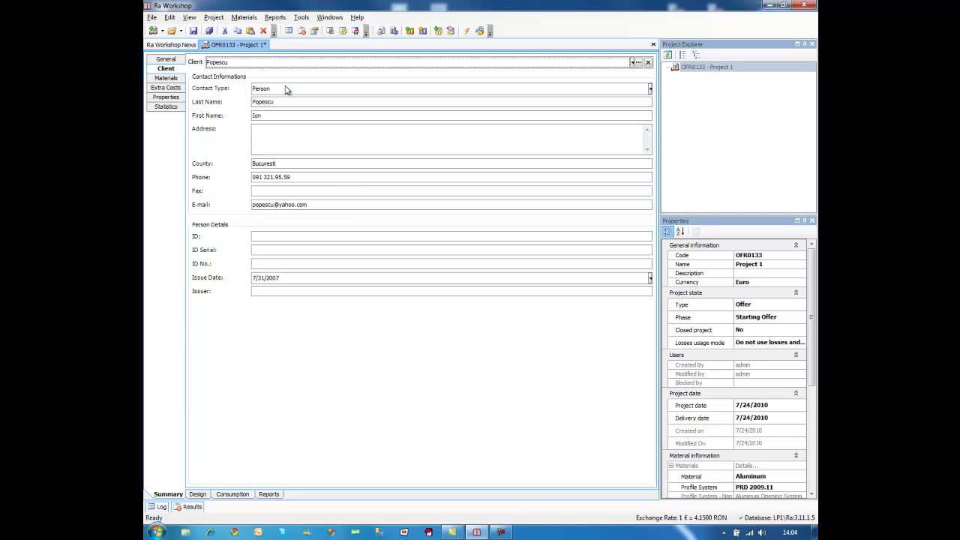
{"action": "left_click", "coordinate": [177, 80]}
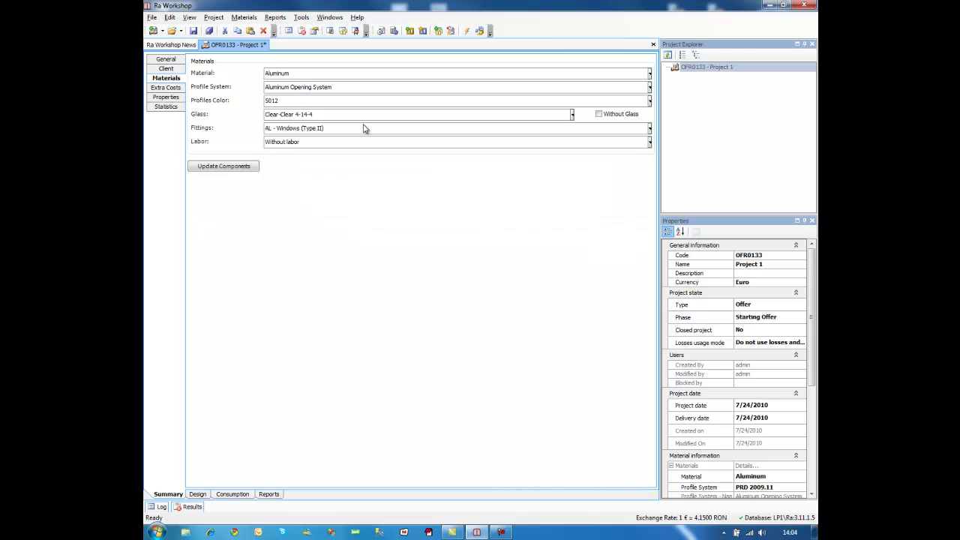
Keep Aluminum with Aluminum Opening System and set the profiles colour to 1026 Luminous Yellow
{"action": "left_click", "coordinate": [443, 75]}
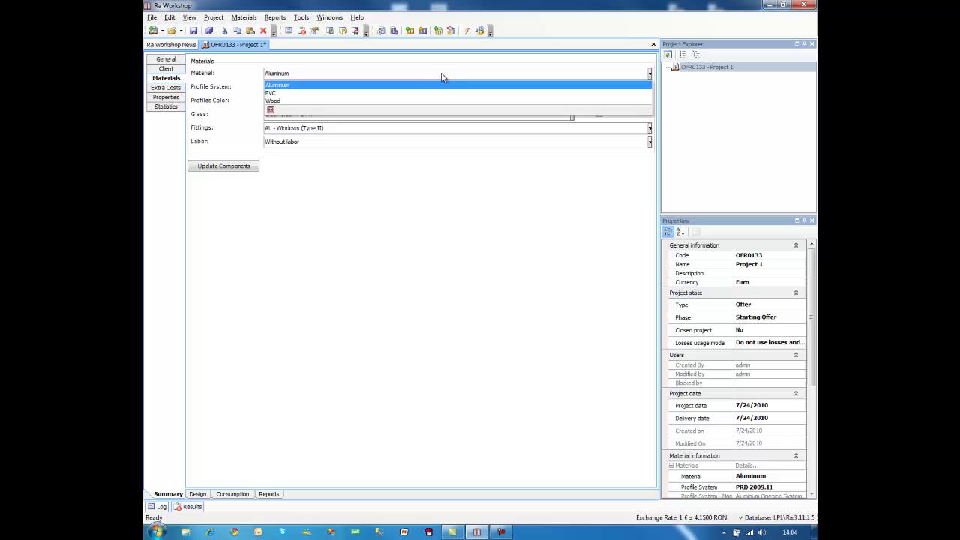
{"action": "left_click", "coordinate": [429, 78]}
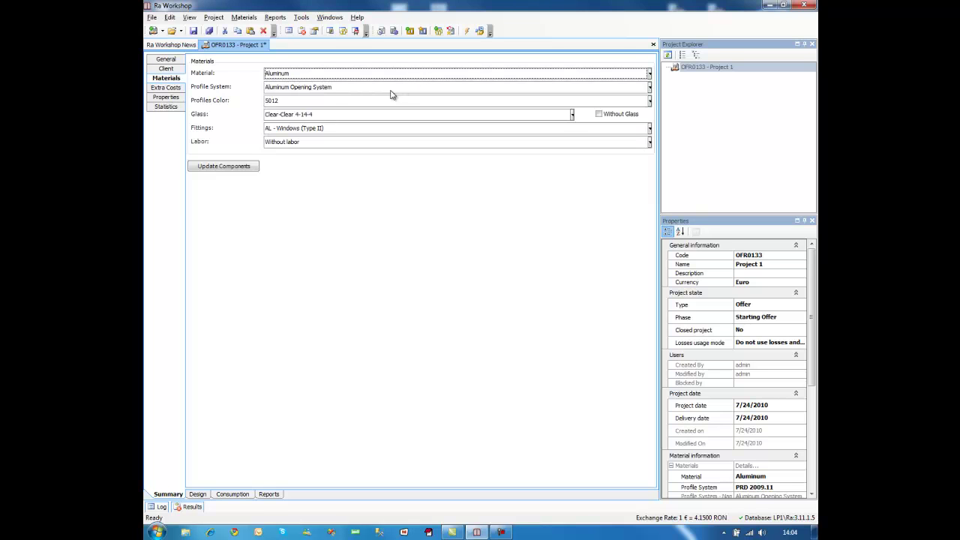
{"action": "left_click", "coordinate": [305, 89]}
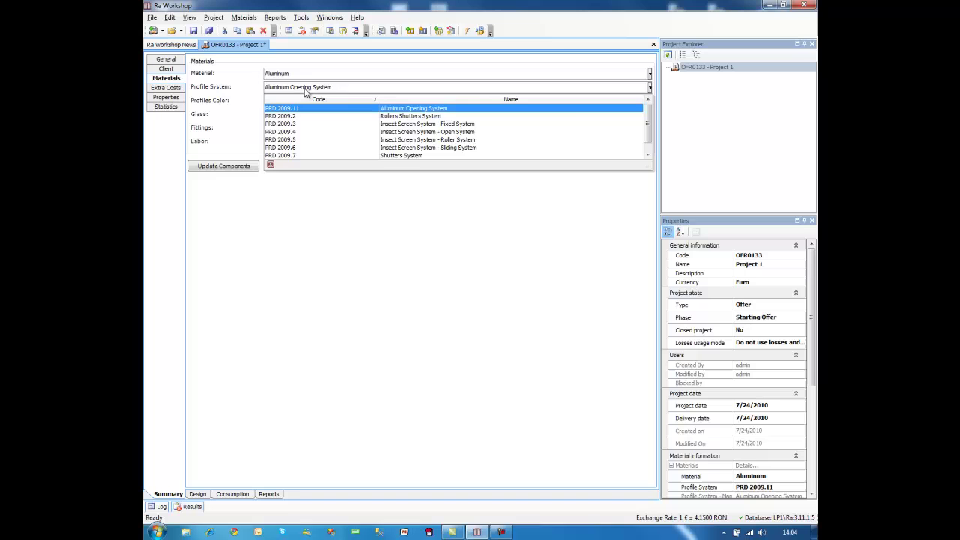
{"action": "left_click", "coordinate": [304, 89]}
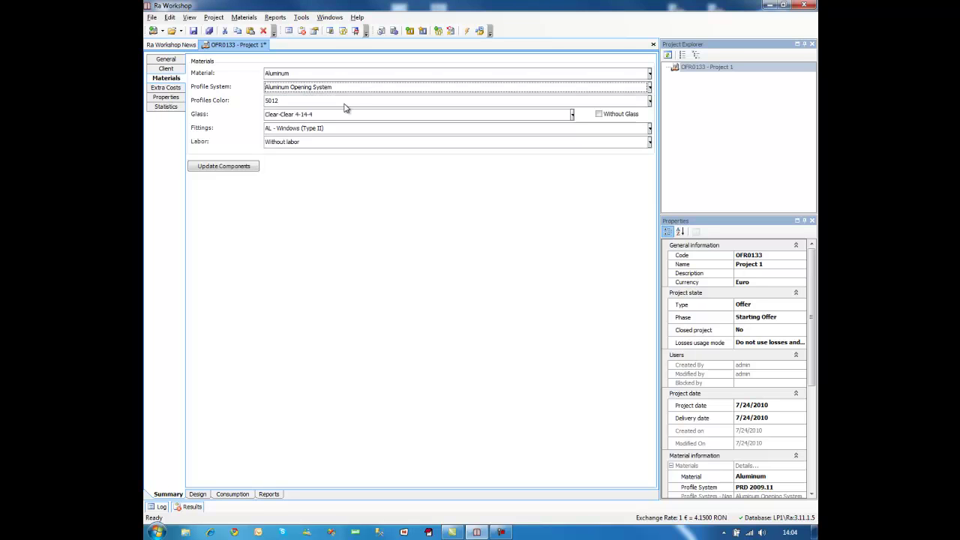
{"action": "left_click", "coordinate": [342, 102]}
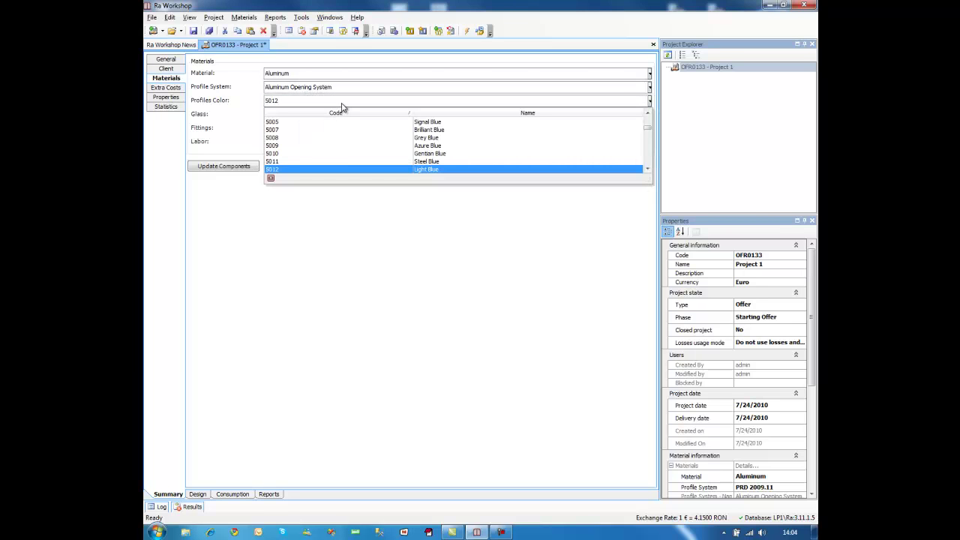
{"action": "type", "text": "1"}
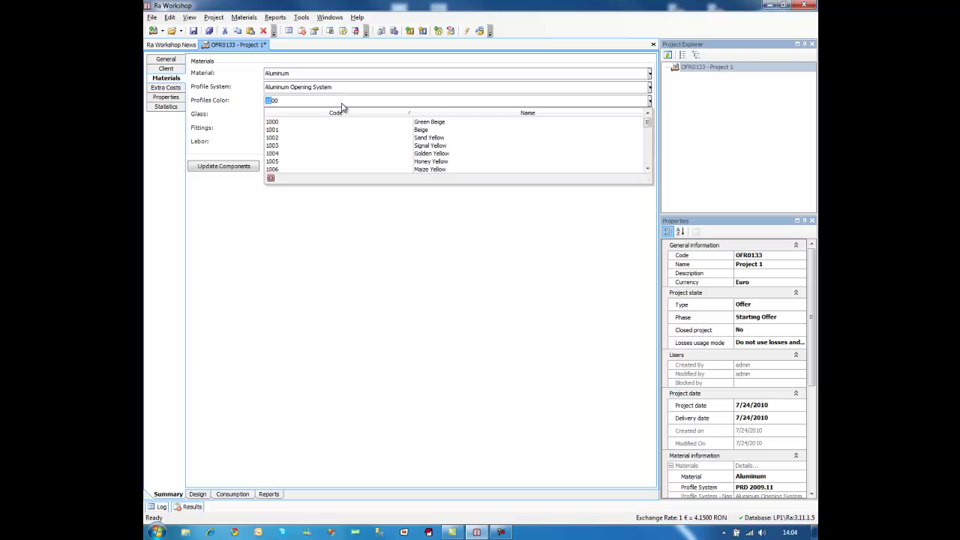
{"action": "type", "text": "026"}
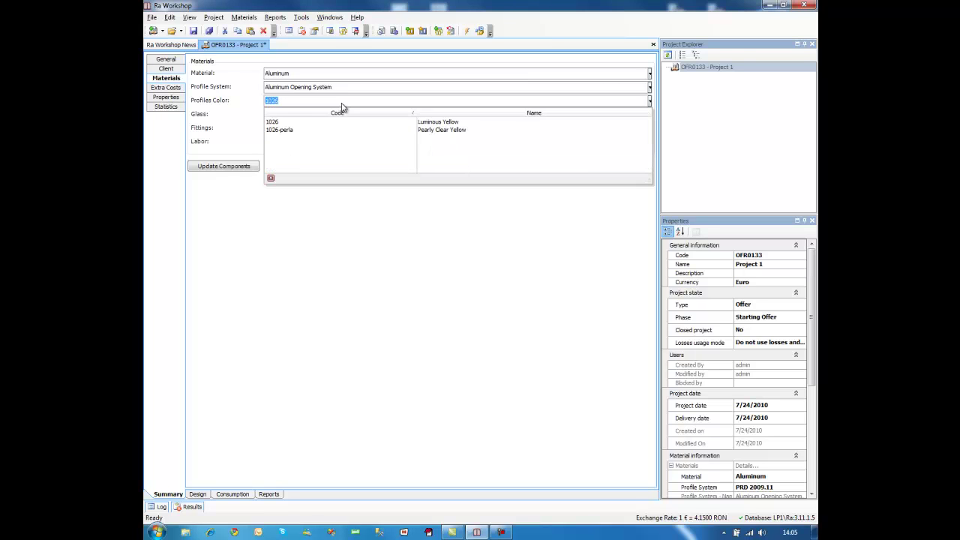
{"action": "left_click", "coordinate": [364, 123]}
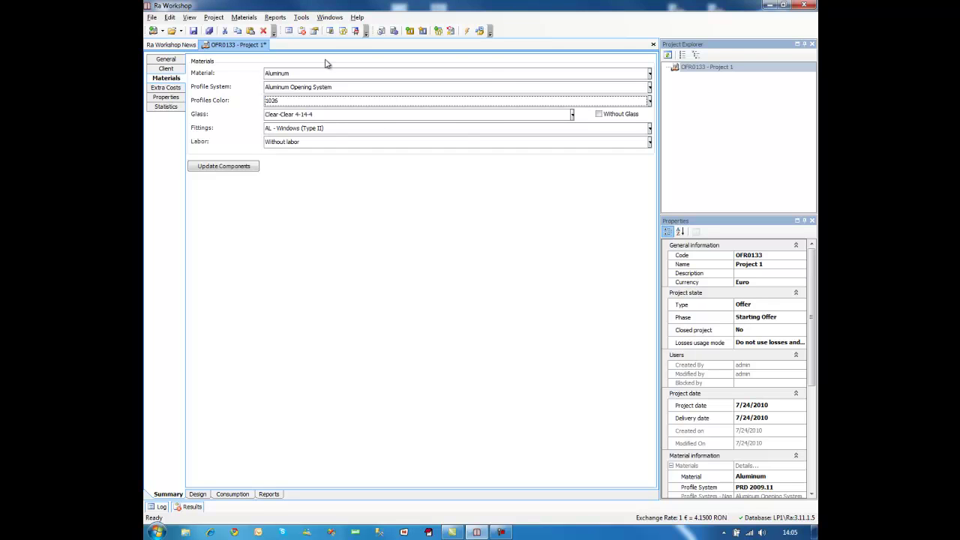
Add Component 001 and open its empty Design grid with the Rectangle shape tool
{"action": "left_click", "coordinate": [410, 31]}
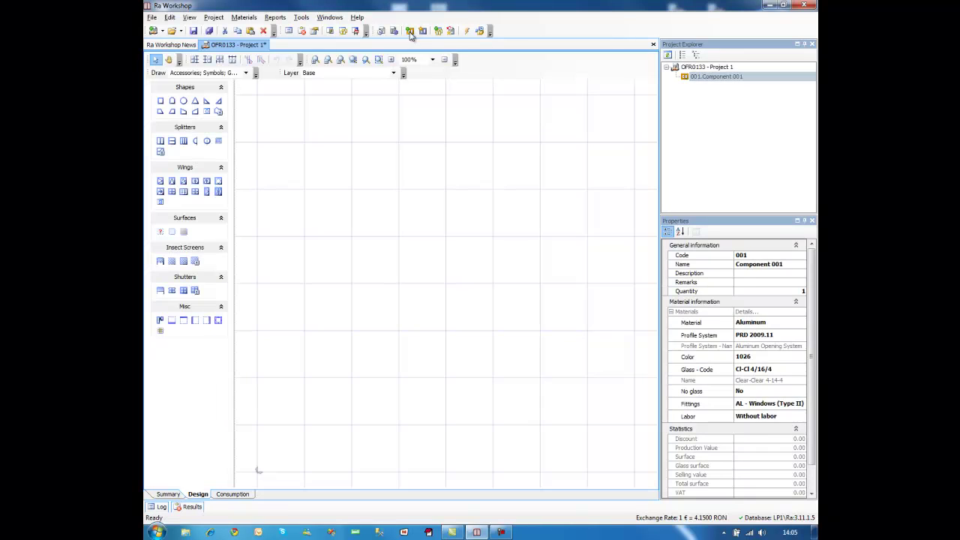
{"action": "right_click", "coordinate": [706, 69]}
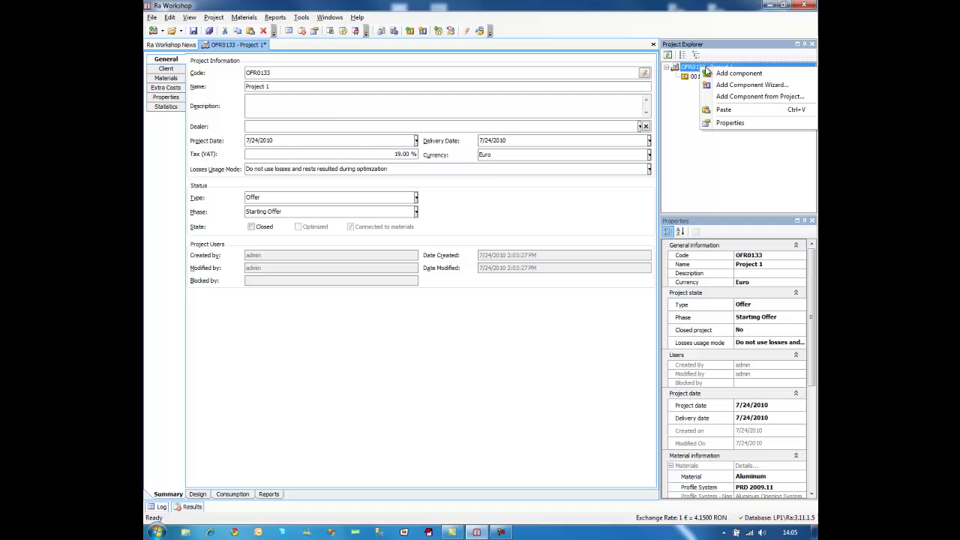
{"action": "left_click", "coordinate": [218, 17]}
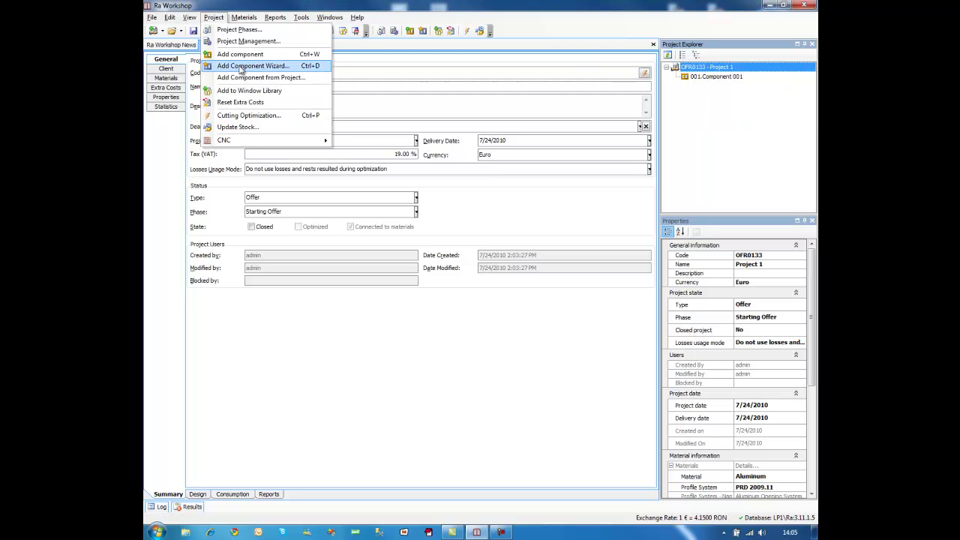
{"action": "left_click", "coordinate": [459, 69]}
{"action": "left_click", "coordinate": [708, 78]}
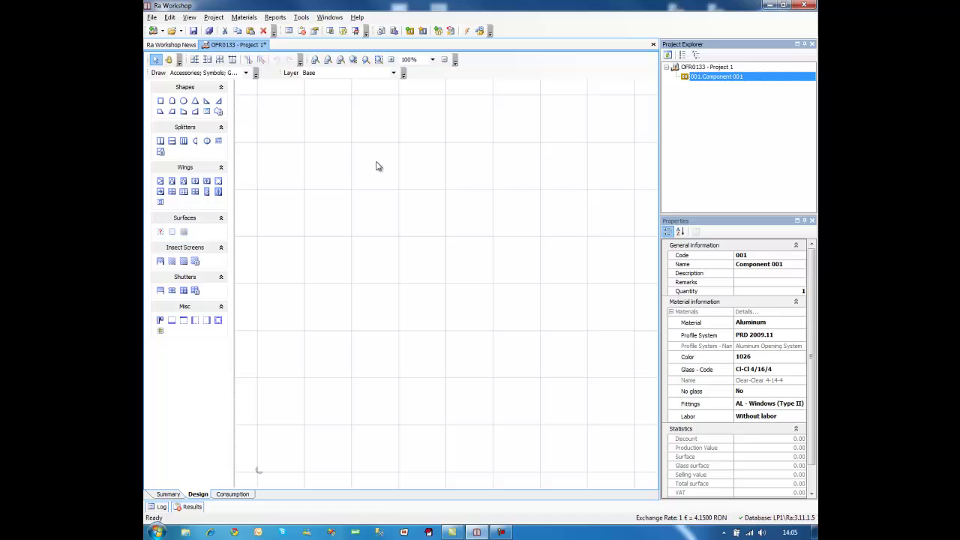
{"action": "left_click", "coordinate": [159, 101]}
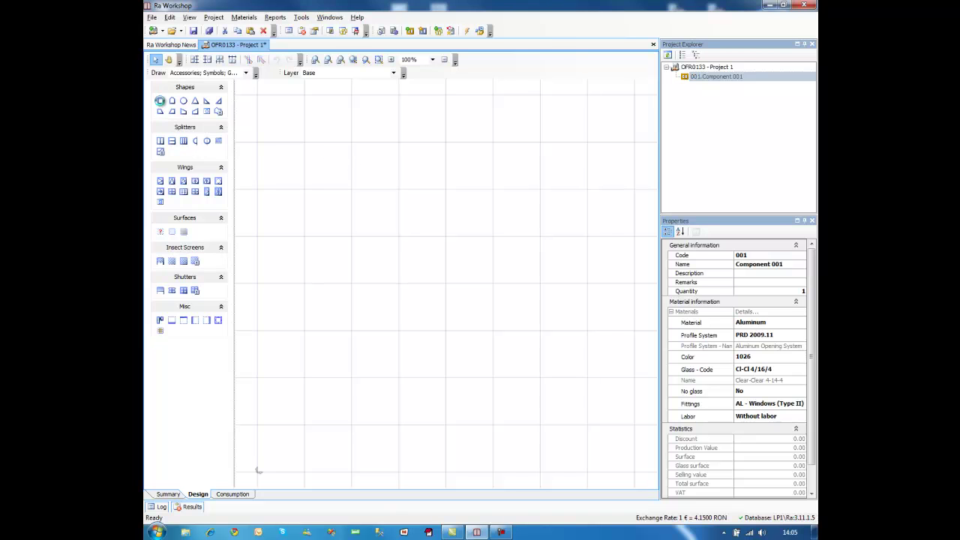
Draw a 1000×1500 rectangular frame, keep profile system PRD 2009.11, and select its bottom side
{"action": "left_click", "coordinate": [480, 211]}
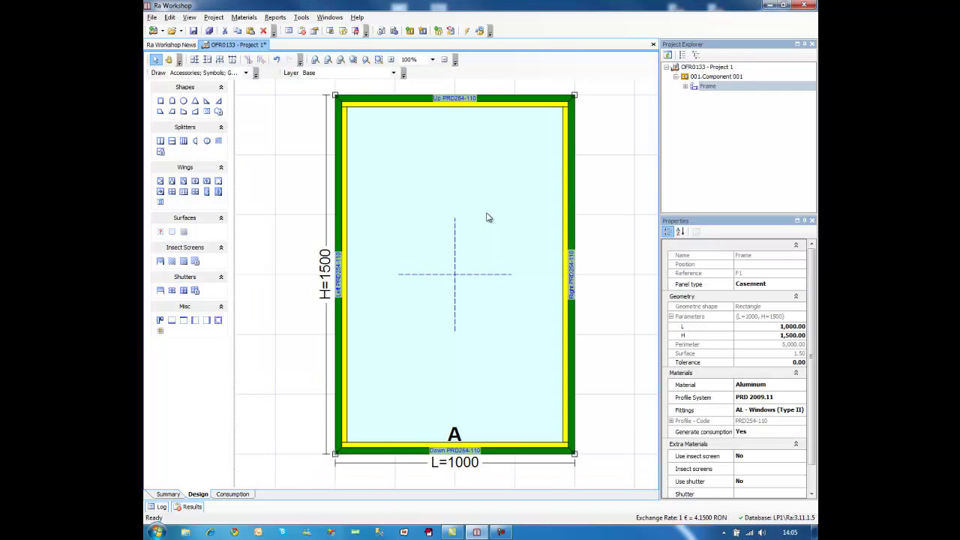
{"action": "left_click", "coordinate": [623, 197]}
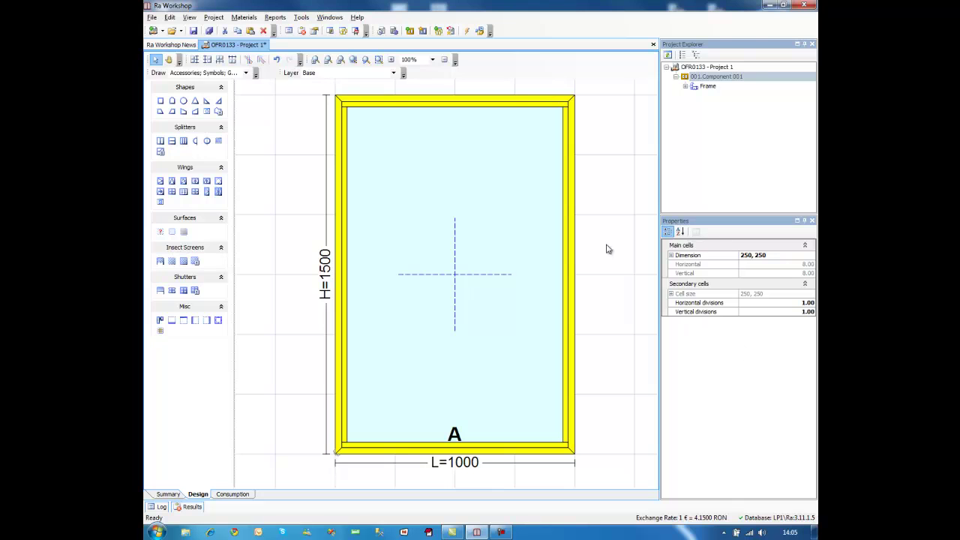
{"action": "left_click", "coordinate": [570, 239]}
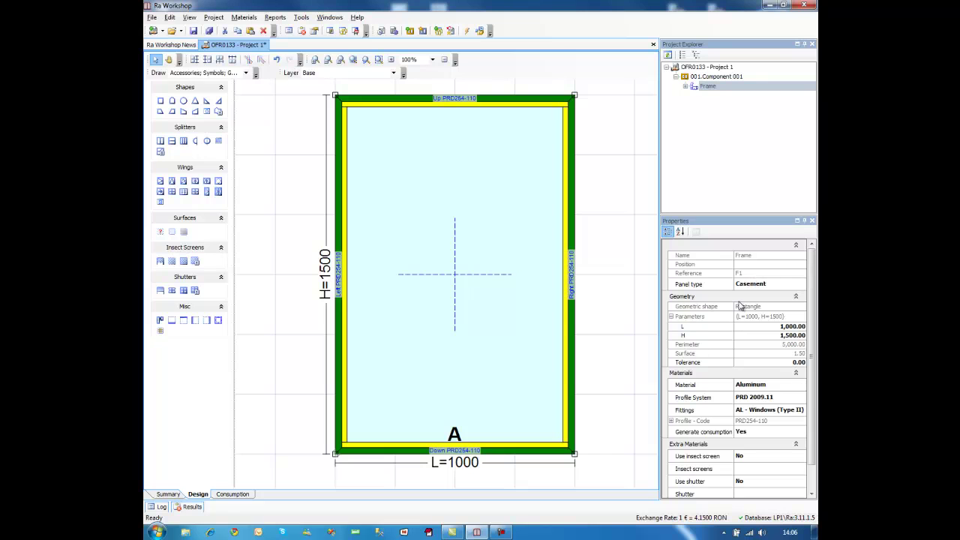
{"action": "left_click", "coordinate": [776, 402]}
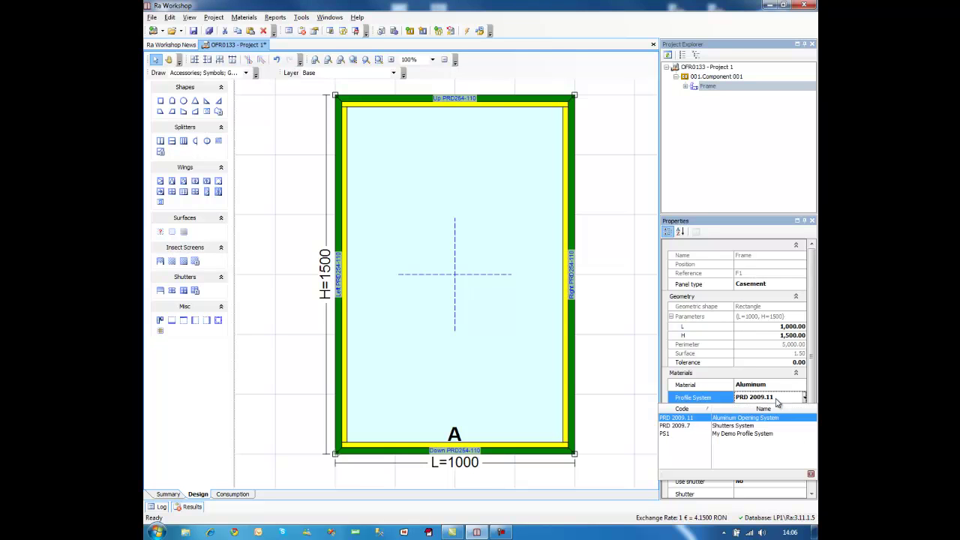
{"action": "left_click", "coordinate": [717, 400]}
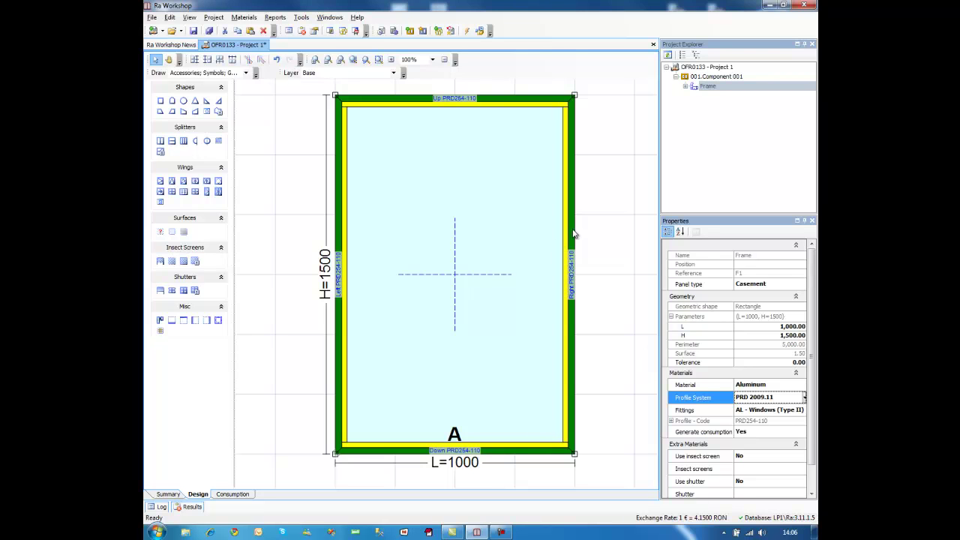
{"action": "left_click", "coordinate": [542, 454]}
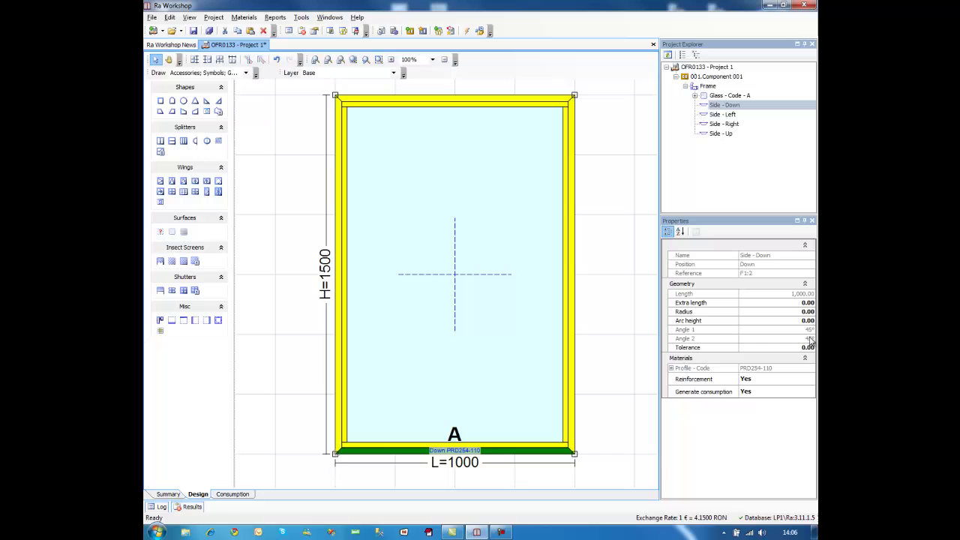
Set the bottom side profile to PRD254-555 Floor Threshold M/F and zoom onto the bottom-right corner
{"action": "left_click", "coordinate": [671, 369]}
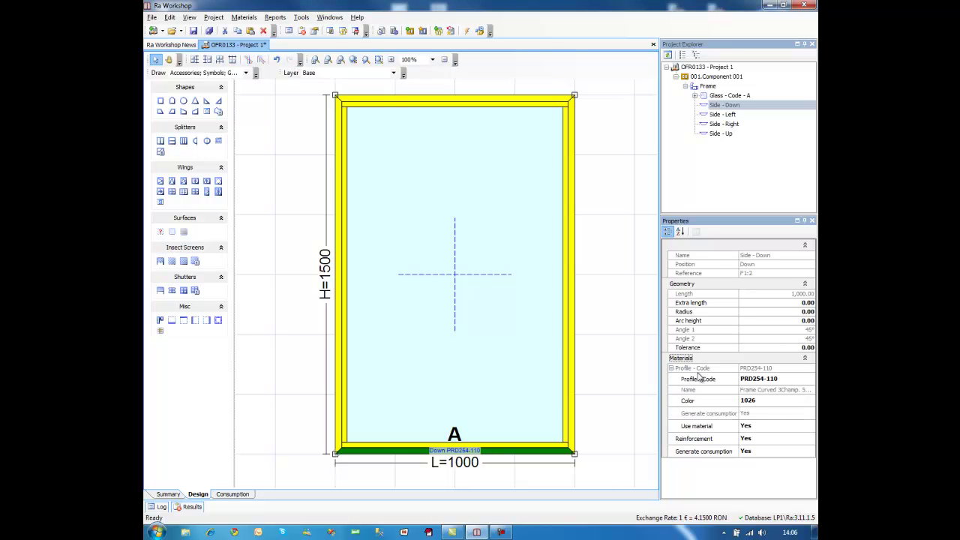
{"action": "left_click", "coordinate": [779, 383]}
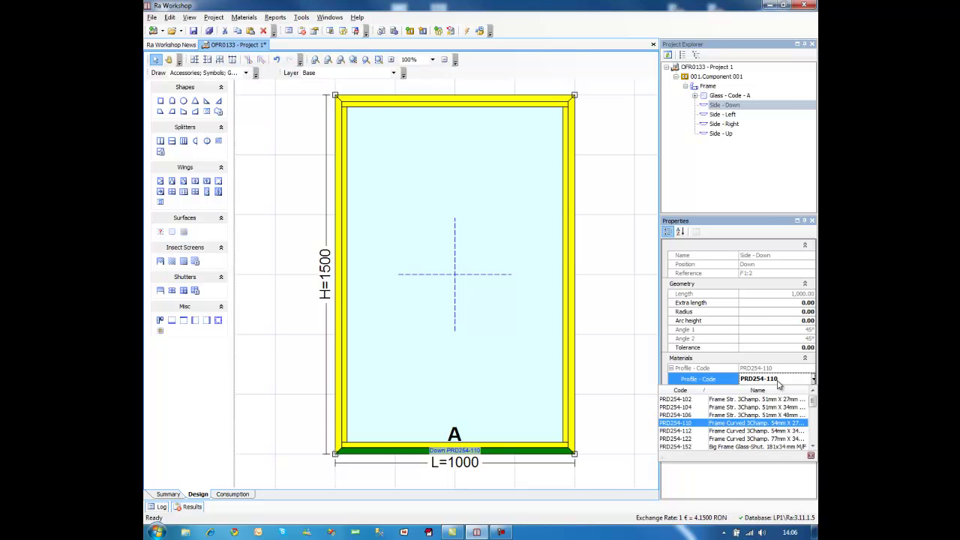
{"action": "scroll", "coordinate": [813, 420], "scroll_direction": "down", "scroll_amount": 8}
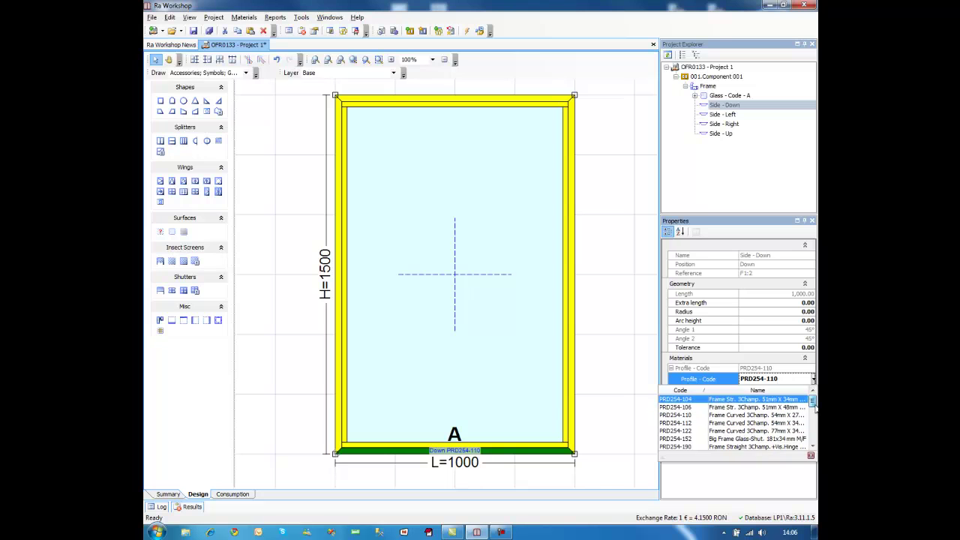
{"action": "scroll", "coordinate": [813, 437], "scroll_direction": "down", "scroll_amount": 1}
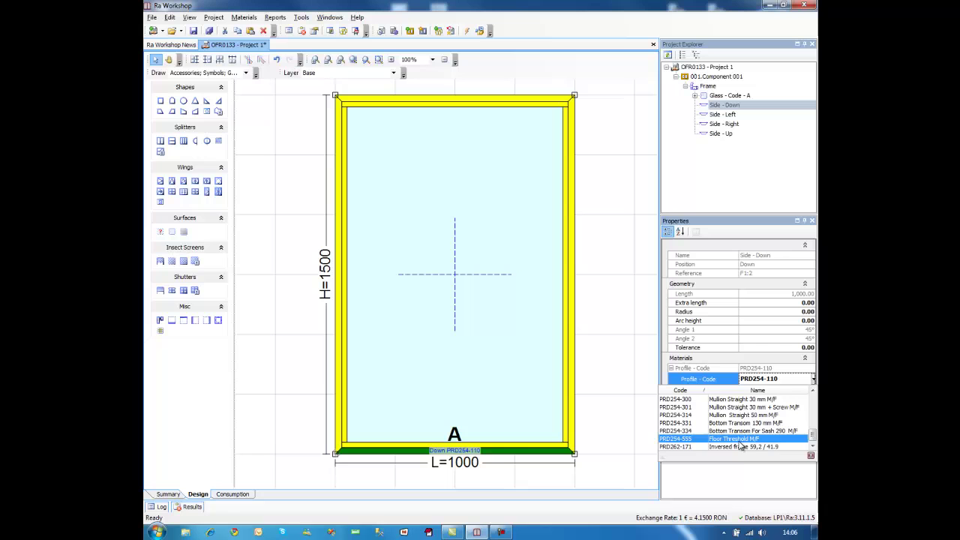
{"action": "left_click", "coordinate": [716, 439]}
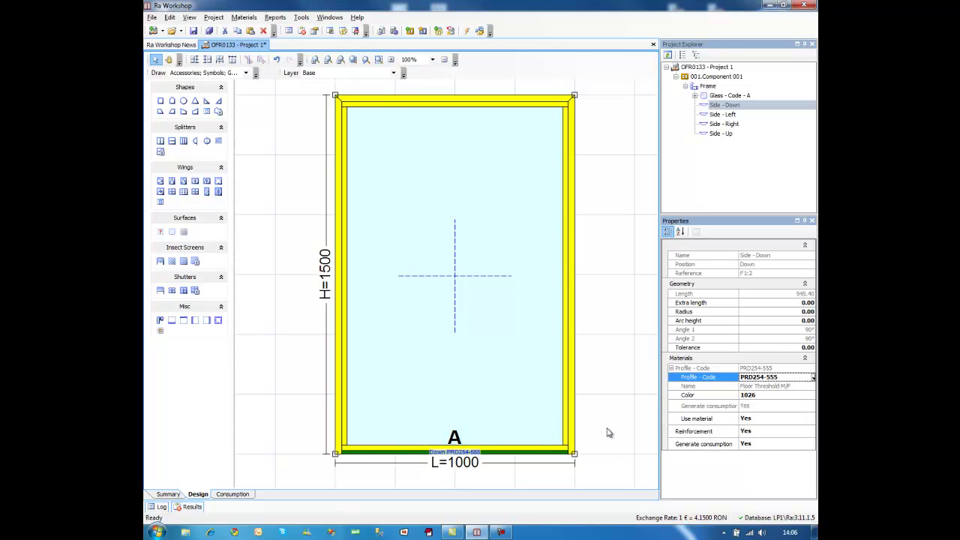
{"action": "left_click", "coordinate": [379, 59]}
{"action": "left_click_drag", "start_coordinate": [606, 486], "coordinate": [503, 409]}
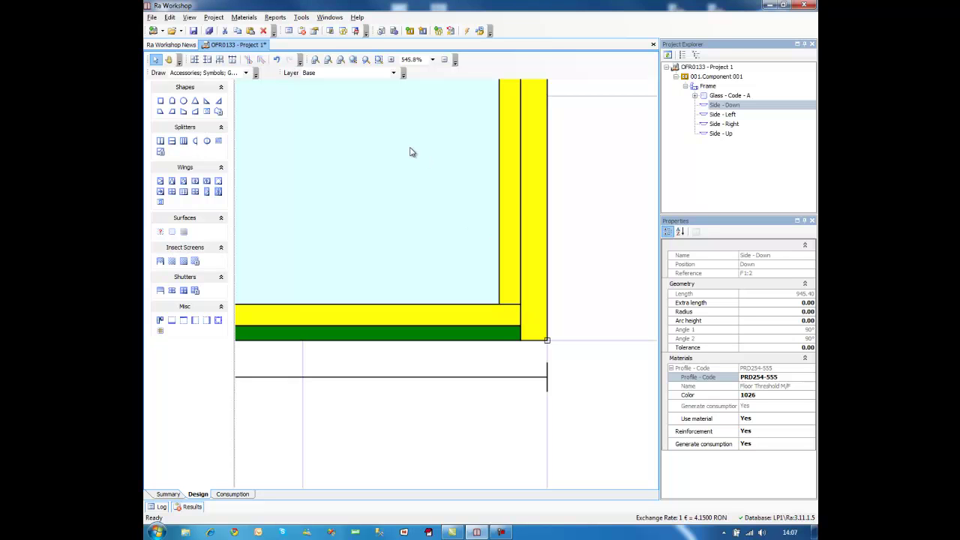
Undo the threshold change so the bottom side returns to PRD254-110, then reselect the whole frame
{"action": "left_click", "coordinate": [528, 199]}
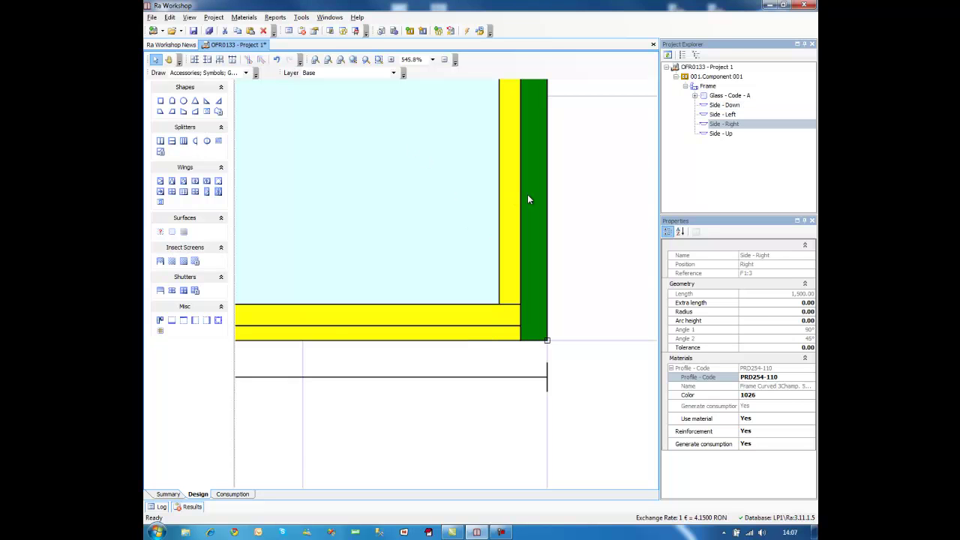
{"action": "key", "text": "ctrl+0"}
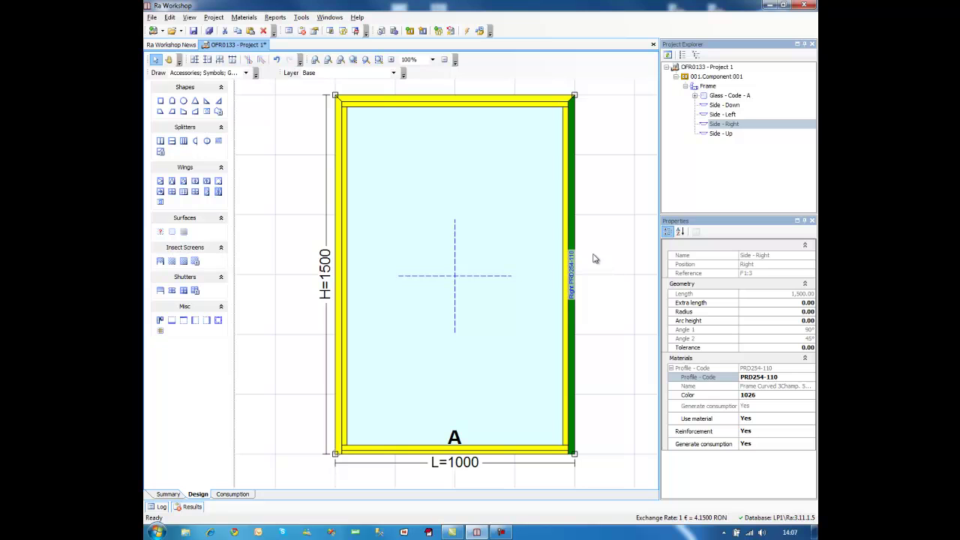
{"action": "left_click", "coordinate": [279, 63]}
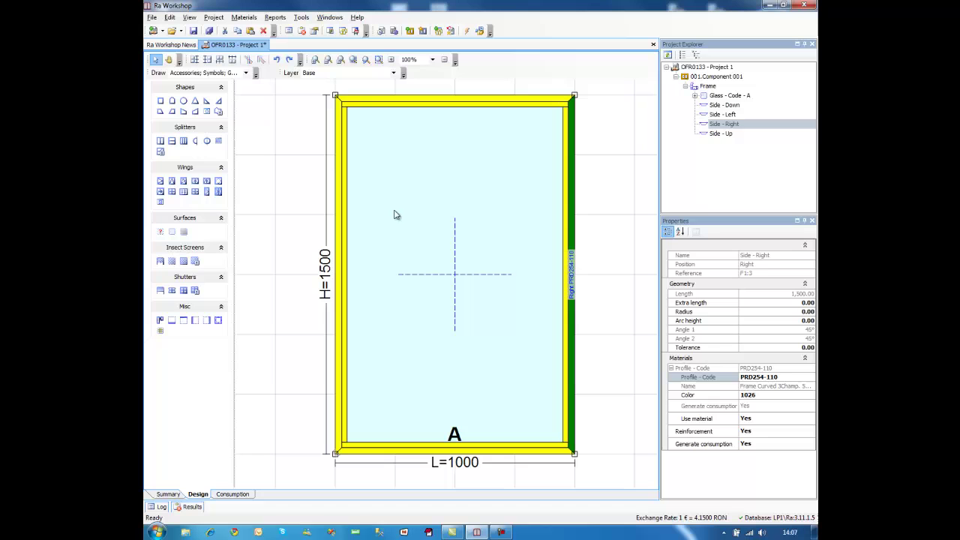
{"action": "left_click", "coordinate": [624, 447]}
{"action": "left_click", "coordinate": [551, 452]}
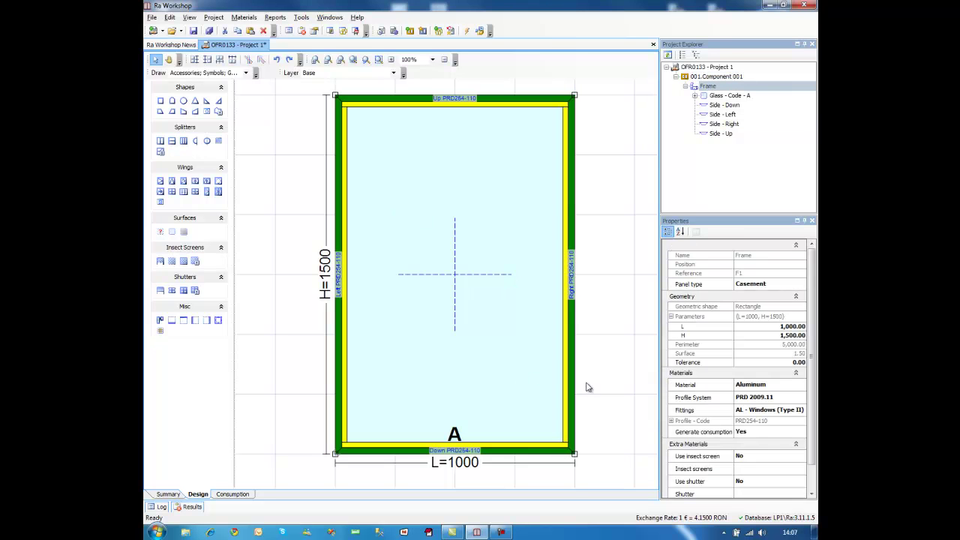